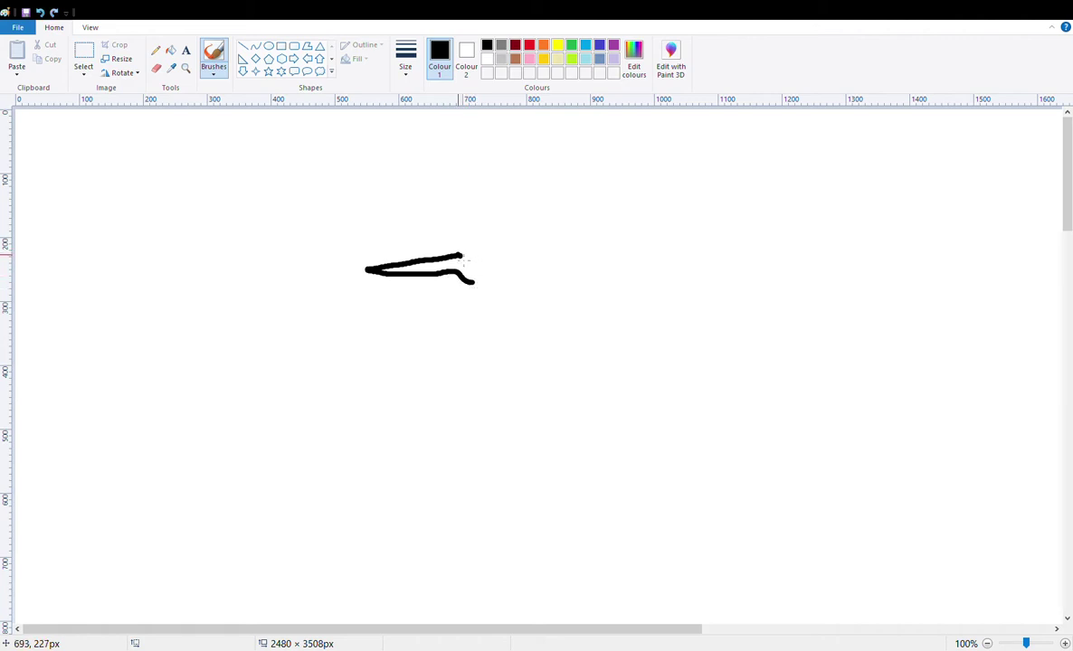
- Complete the outline of the shrimp's pointed head with a closed rear edge and add a small black dot as its eye
{"action": "mouse_move", "coordinate": [471, 260]}
{"action": "left_mouse_down"}
{"action": "mouse_move", "coordinate": [507, 256]}
{"action": "mouse_move", "coordinate": [523, 277]}
{"action": "mouse_move", "coordinate": [516, 287]}
{"action": "mouse_move", "coordinate": [480, 288]}
{"action": "mouse_move", "coordinate": [500, 266]}
{"action": "left_mouse_up"}
{"action": "left_click", "coordinate": [479, 260]}
{"action": "left_click", "coordinate": [529, 253]}
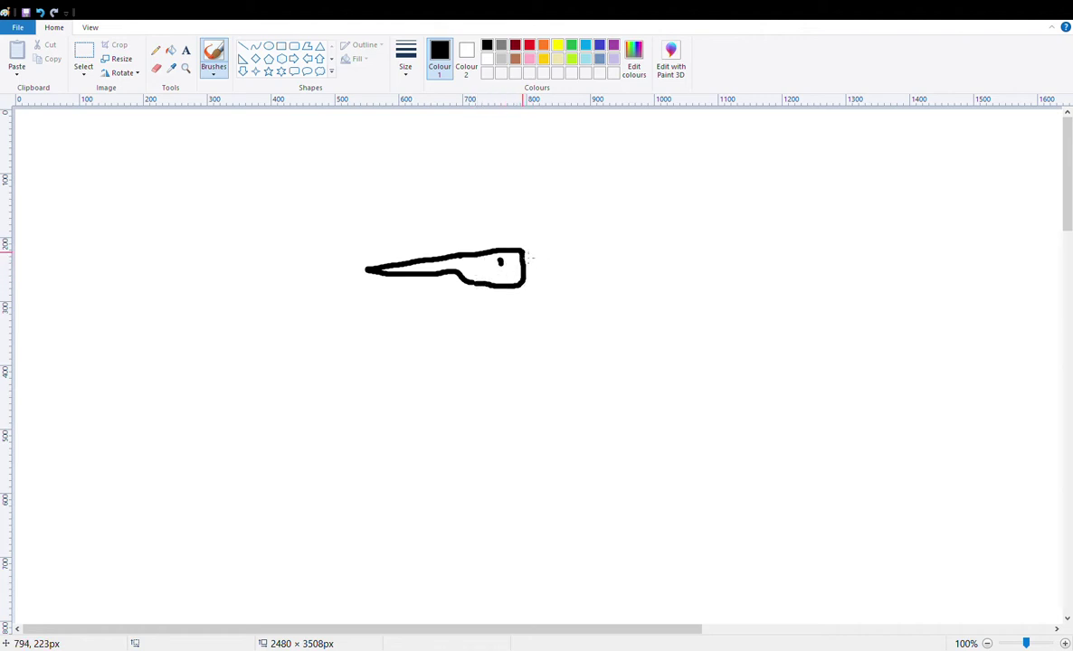
- Draw five overlapping body segments curving downward behind the shrimp's head, ending in a fan-shaped tail
{"action": "mouse_move", "coordinate": [526, 257]}
{"action": "left_mouse_down"}
{"action": "mouse_move", "coordinate": [548, 262]}
{"action": "mouse_move", "coordinate": [537, 287]}
{"action": "mouse_move", "coordinate": [521, 286]}
{"action": "mouse_move", "coordinate": [566, 272]}
{"action": "mouse_move", "coordinate": [561, 290]}
{"action": "mouse_move", "coordinate": [548, 286]}
{"action": "left_mouse_up"}
{"action": "left_click", "coordinate": [549, 261]}
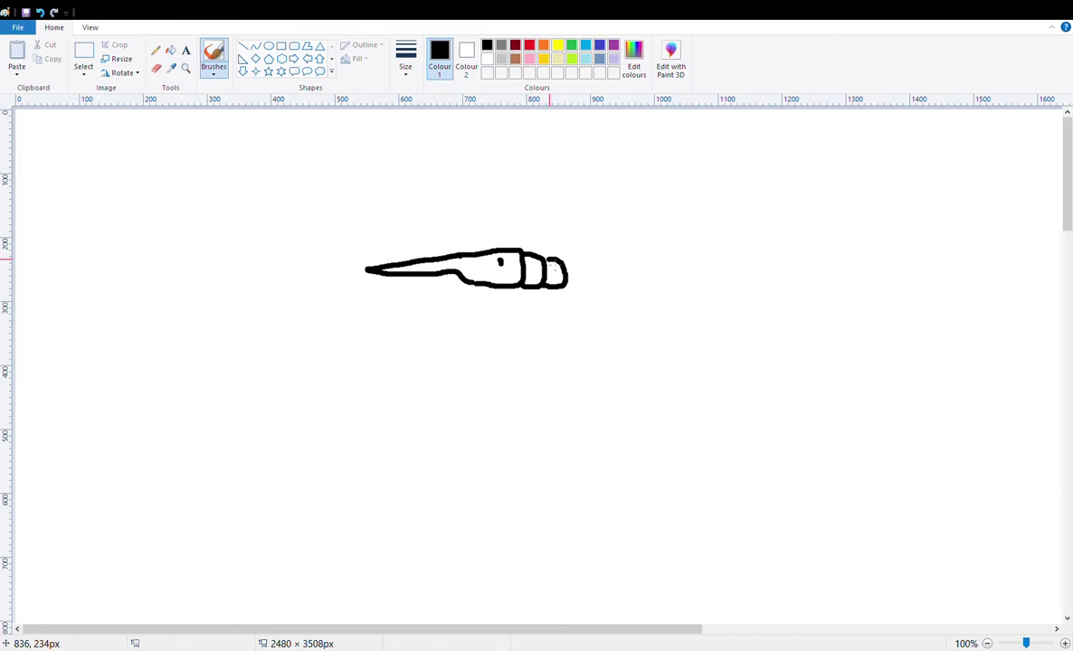
{"action": "mouse_move", "coordinate": [572, 268]}
{"action": "left_mouse_down"}
{"action": "mouse_move", "coordinate": [582, 287]}
{"action": "mouse_move", "coordinate": [572, 288]}
{"action": "mouse_move", "coordinate": [601, 287]}
{"action": "mouse_move", "coordinate": [594, 296]}
{"action": "mouse_move", "coordinate": [611, 287]}
{"action": "mouse_move", "coordinate": [622, 304]}
{"action": "mouse_move", "coordinate": [607, 311]}
{"action": "mouse_move", "coordinate": [597, 300]}
{"action": "left_mouse_up"}
{"action": "left_click", "coordinate": [588, 274]}
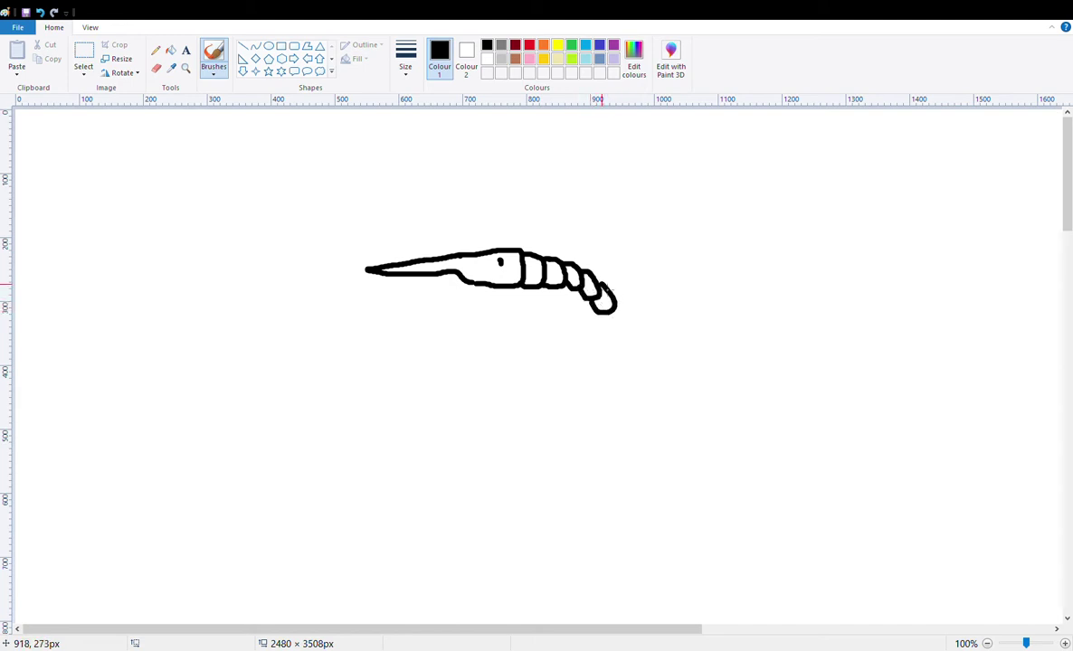
{"action": "left_click", "coordinate": [620, 291]}
{"action": "mouse_move", "coordinate": [624, 305]}
{"action": "left_mouse_down"}
{"action": "mouse_move", "coordinate": [641, 315]}
{"action": "mouse_move", "coordinate": [622, 329]}
{"action": "mouse_move", "coordinate": [613, 319]}
{"action": "left_mouse_up"}
{"action": "left_click", "coordinate": [701, 388]}
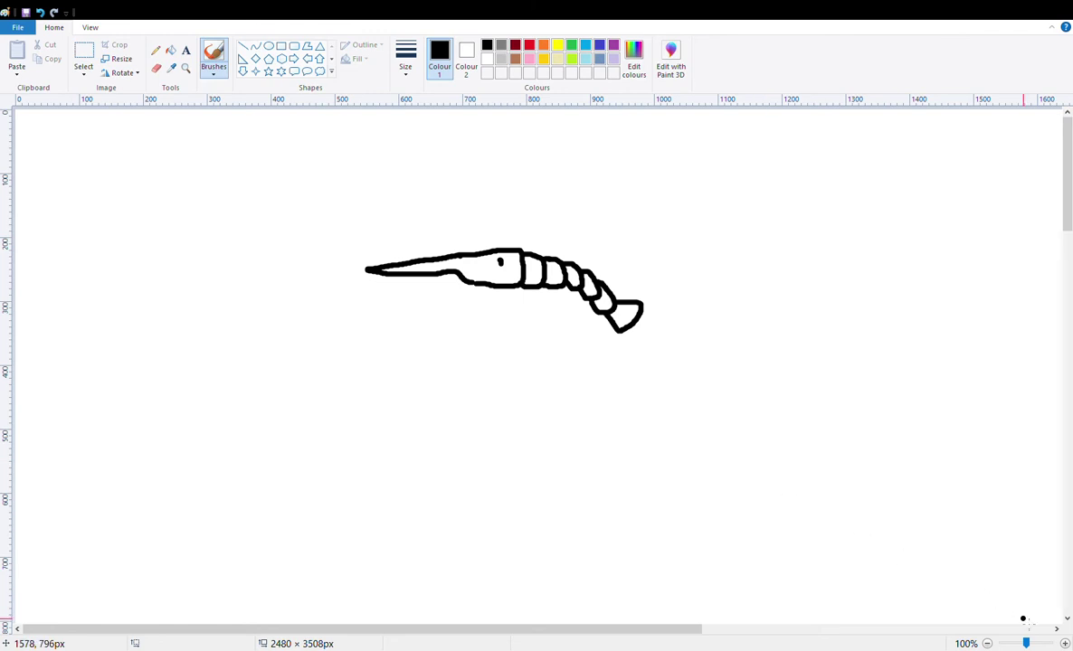
- Draw small curved black legs along the underside of the shrimp's body segments
{"action": "left_click", "coordinate": [1065, 644]}
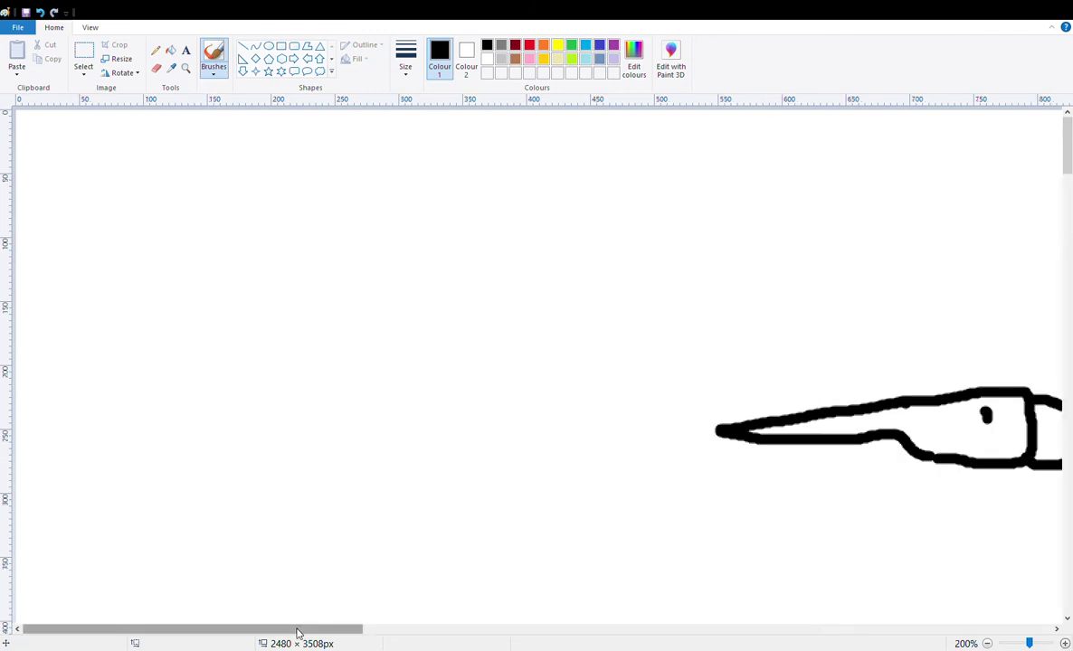
{"action": "left_click_drag", "start_coordinate": [296, 631], "coordinate": [469, 631]}
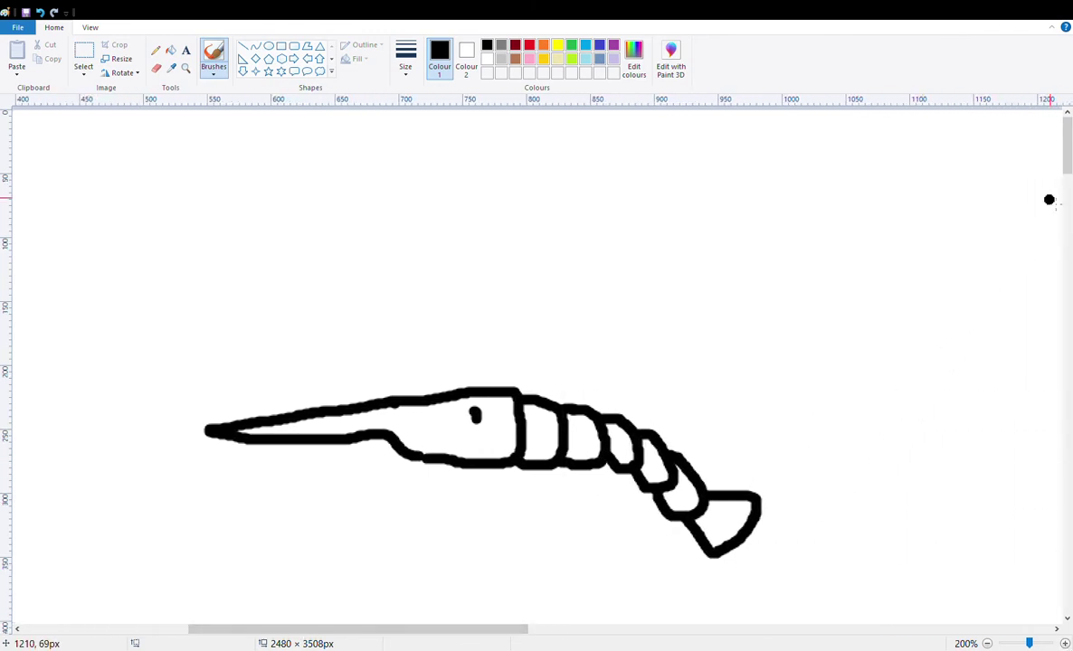
{"action": "left_click_drag", "start_coordinate": [1069, 145], "coordinate": [1069, 161]}
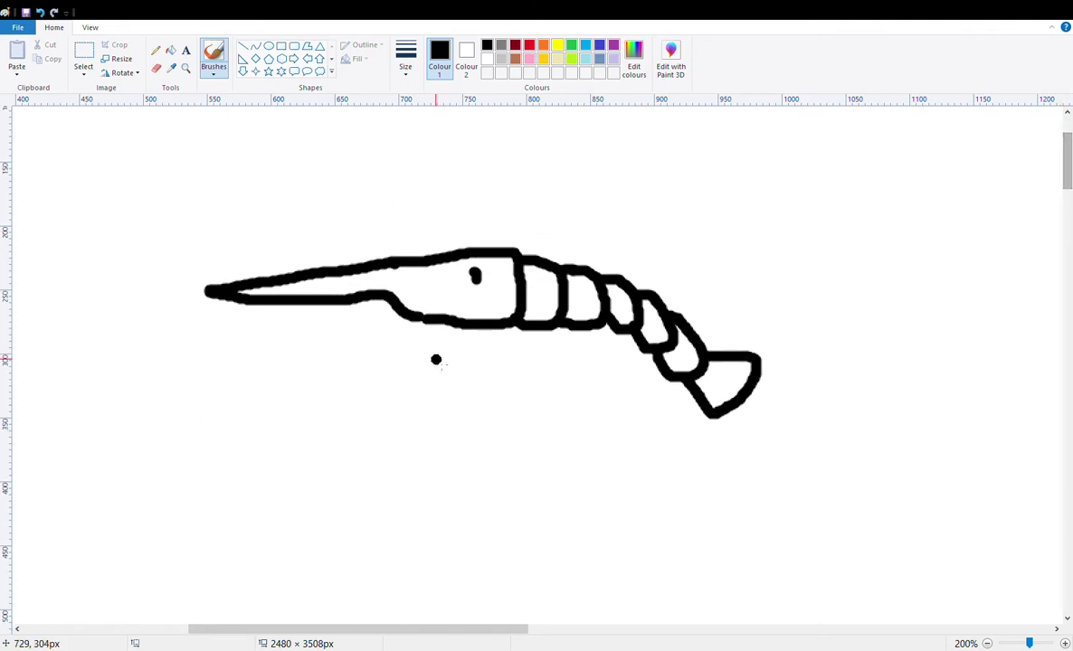
{"action": "mouse_move", "coordinate": [521, 333]}
{"action": "left_mouse_down"}
{"action": "mouse_move", "coordinate": [543, 361]}
{"action": "mouse_move", "coordinate": [557, 329]}
{"action": "mouse_move", "coordinate": [574, 359]}
{"action": "mouse_move", "coordinate": [578, 347]}
{"action": "mouse_move", "coordinate": [602, 348]}
{"action": "mouse_move", "coordinate": [608, 369]}
{"action": "mouse_move", "coordinate": [632, 336]}
{"action": "mouse_move", "coordinate": [657, 364]}
{"action": "mouse_move", "coordinate": [642, 389]}
{"action": "mouse_move", "coordinate": [669, 398]}
{"action": "left_mouse_up"}
{"action": "key", "text": "ctrl+z"}
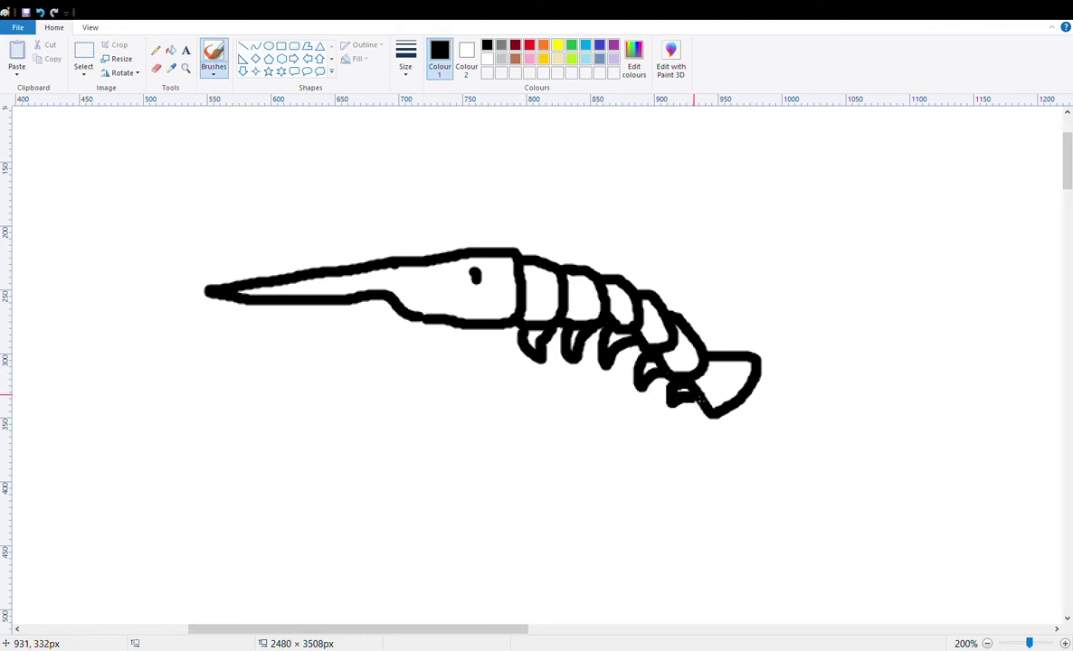
{"action": "left_click_drag", "start_coordinate": [552, 341], "coordinate": [558, 355]}
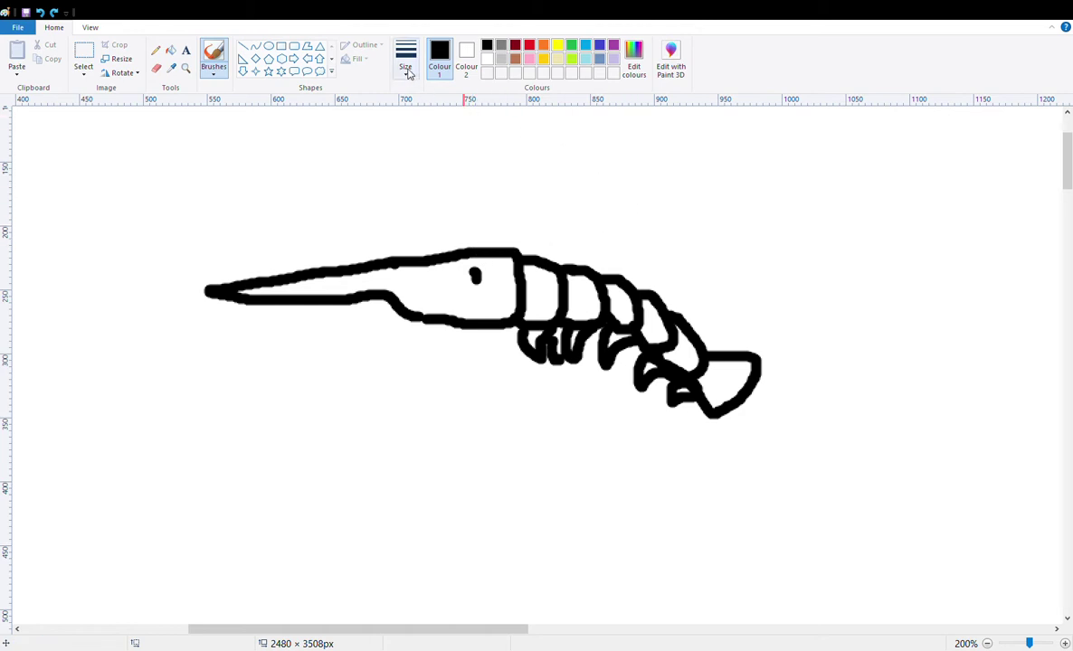
- Brush a pale yellow shading line through the shrimp's head and snout, and fill the area below it with the same colour
{"action": "left_click", "coordinate": [557, 59]}
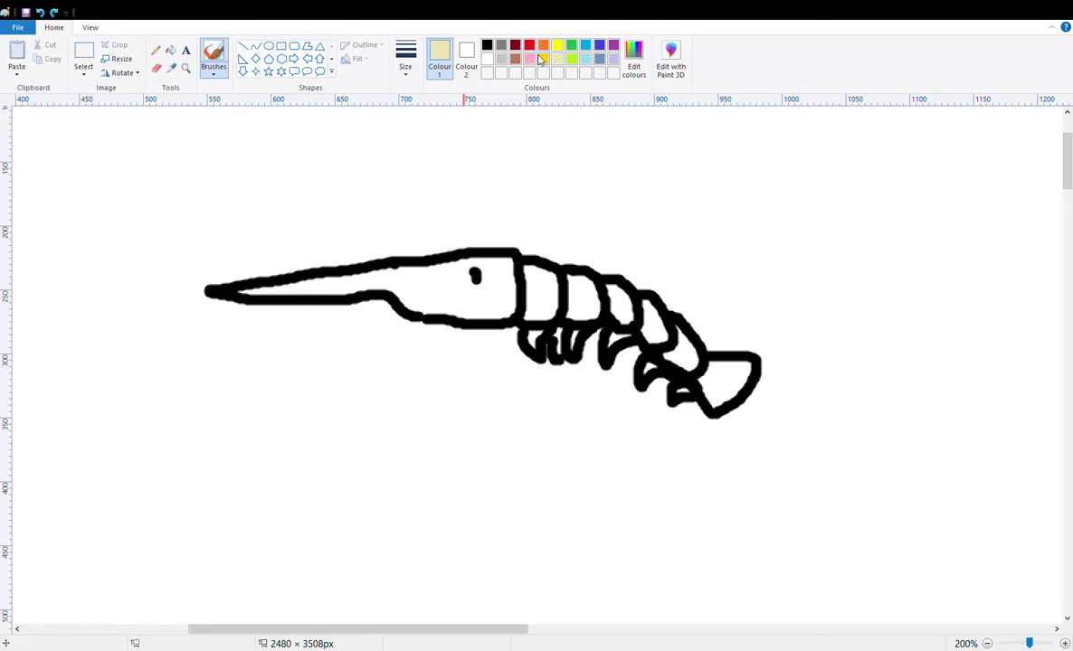
{"action": "left_click", "coordinate": [215, 52]}
{"action": "mouse_move", "coordinate": [302, 292]}
{"action": "left_mouse_down"}
{"action": "mouse_move", "coordinate": [383, 282]}
{"action": "mouse_move", "coordinate": [462, 302]}
{"action": "mouse_move", "coordinate": [470, 285]}
{"action": "mouse_move", "coordinate": [503, 277]}
{"action": "left_mouse_up"}
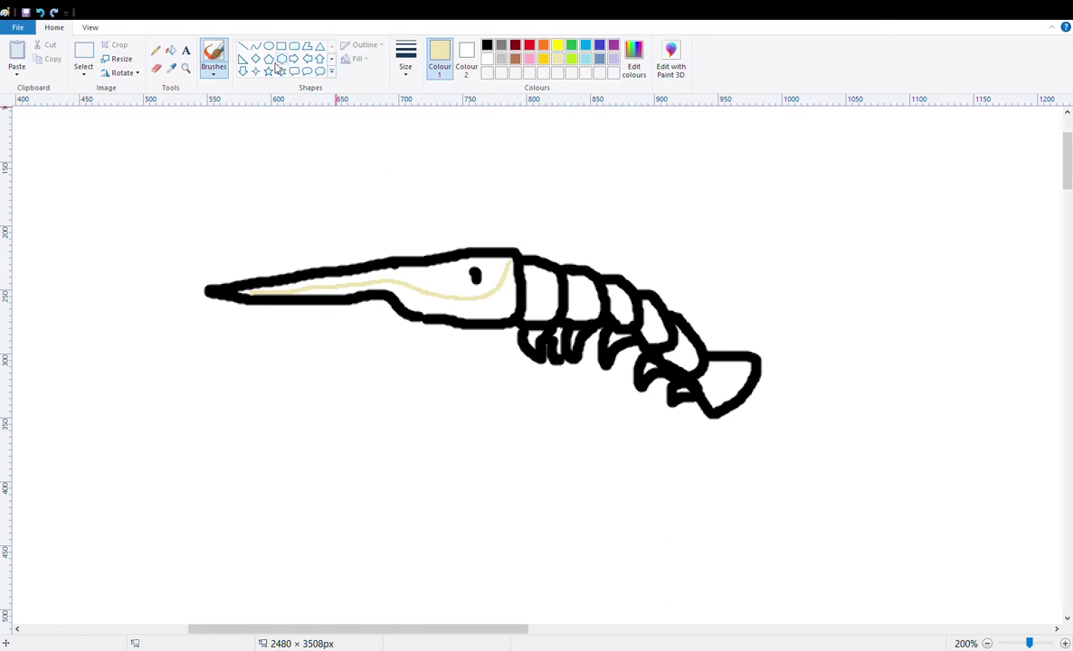
{"action": "left_click", "coordinate": [171, 50]}
{"action": "left_click", "coordinate": [489, 309]}
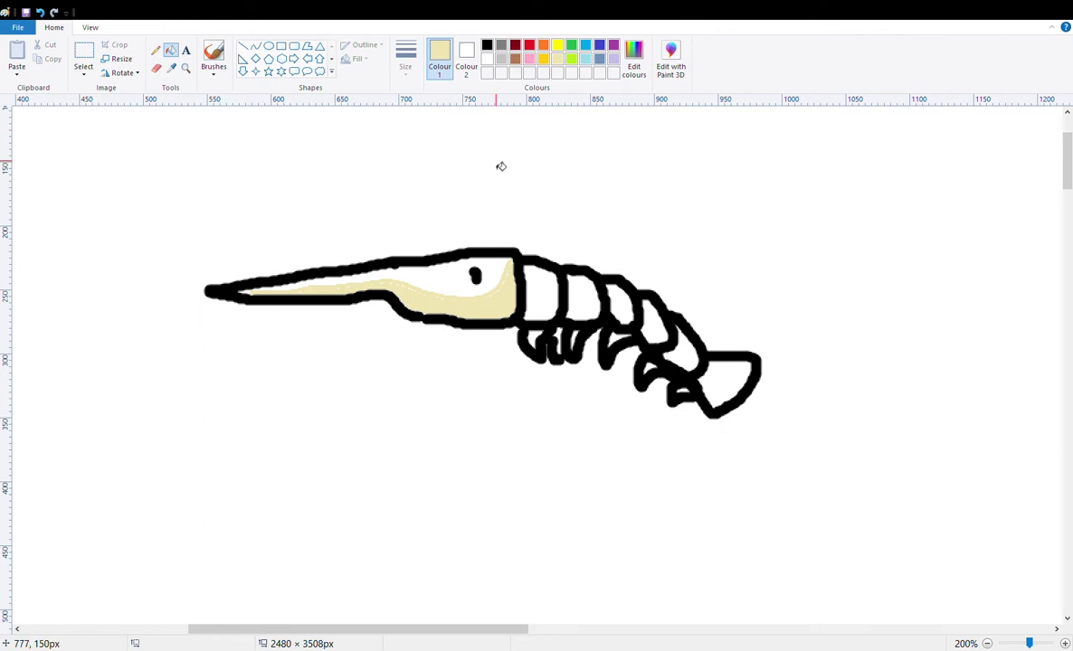
- Brush curved pale yellow shading lines across each of the shrimp's body segments and its tail
{"action": "left_click", "coordinate": [213, 57]}
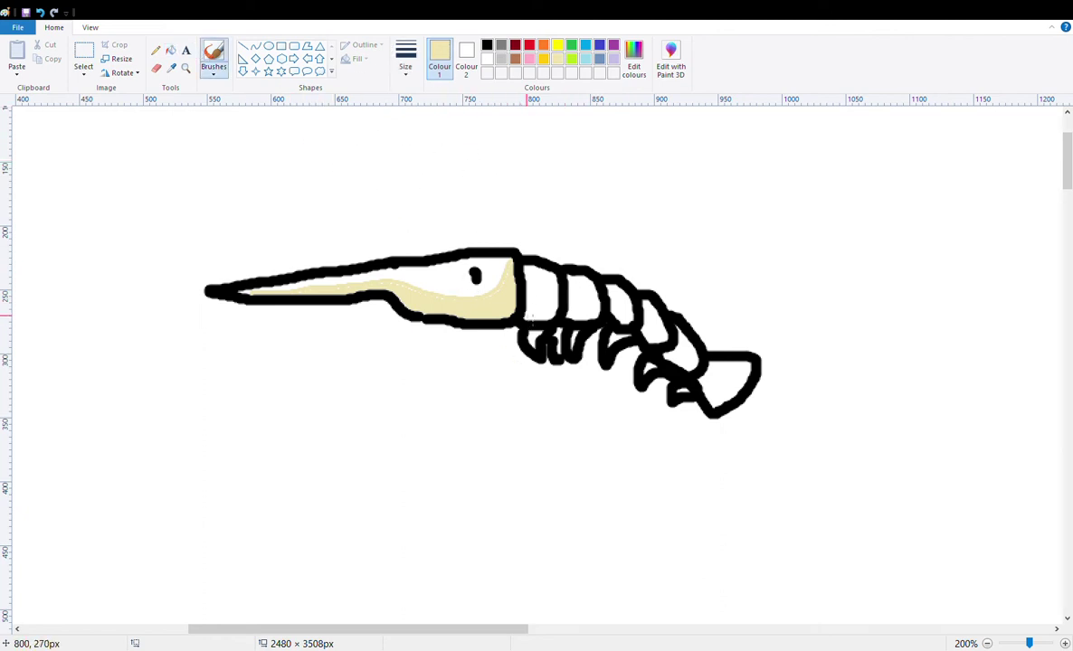
{"action": "left_click_drag", "start_coordinate": [547, 301], "coordinate": [553, 282]}
{"action": "mouse_move", "coordinate": [570, 308]}
{"action": "left_mouse_down"}
{"action": "mouse_move", "coordinate": [616, 324]}
{"action": "mouse_move", "coordinate": [623, 292]}
{"action": "left_mouse_up"}
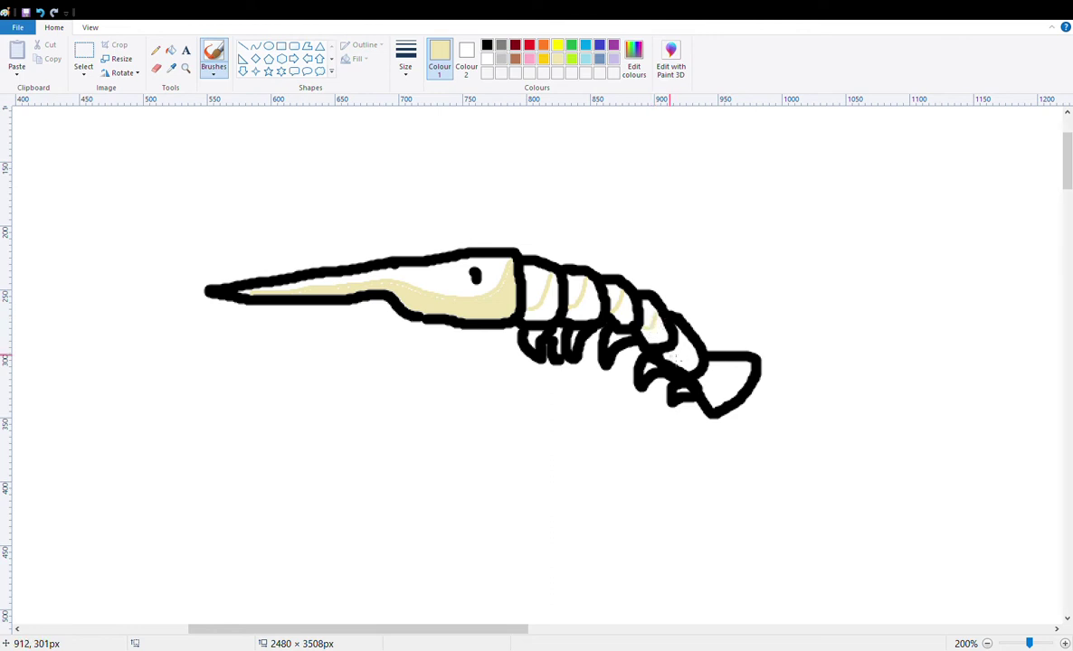
{"action": "left_click_drag", "start_coordinate": [677, 356], "coordinate": [688, 346]}
- Fill the areas below the shading lines in the body segments and tail with pale yellow, undoing any fill that recolours the outline
{"action": "left_click", "coordinate": [171, 51]}
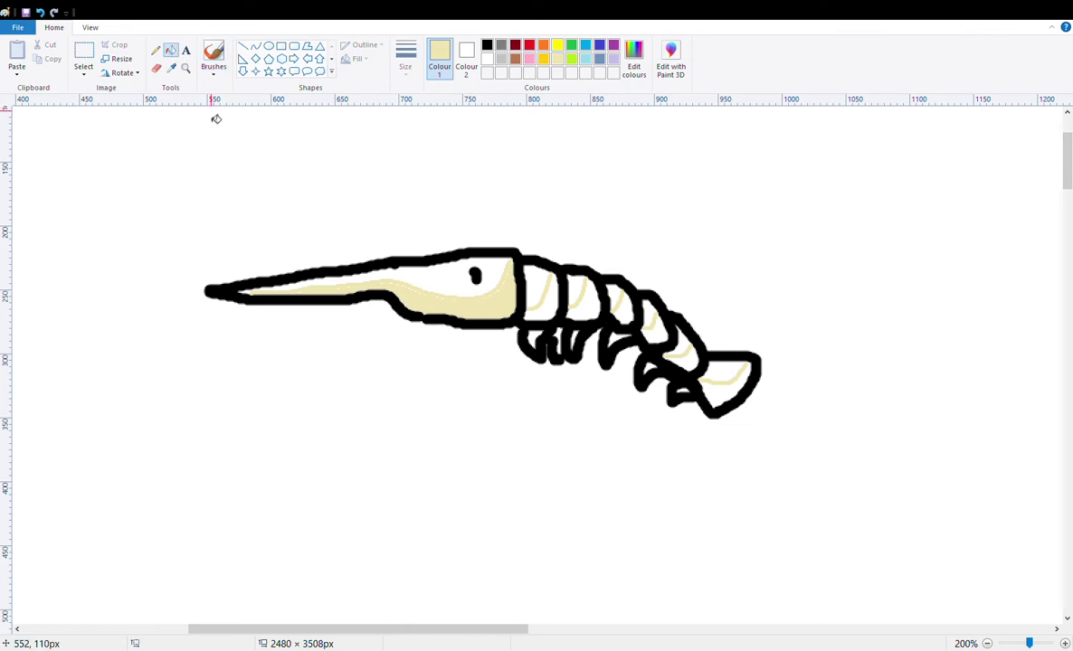
{"action": "left_click", "coordinate": [549, 301]}
{"action": "left_click", "coordinate": [584, 303]}
{"action": "left_click", "coordinate": [605, 317]}
{"action": "left_click", "coordinate": [642, 336]}
{"action": "left_click", "coordinate": [651, 349]}
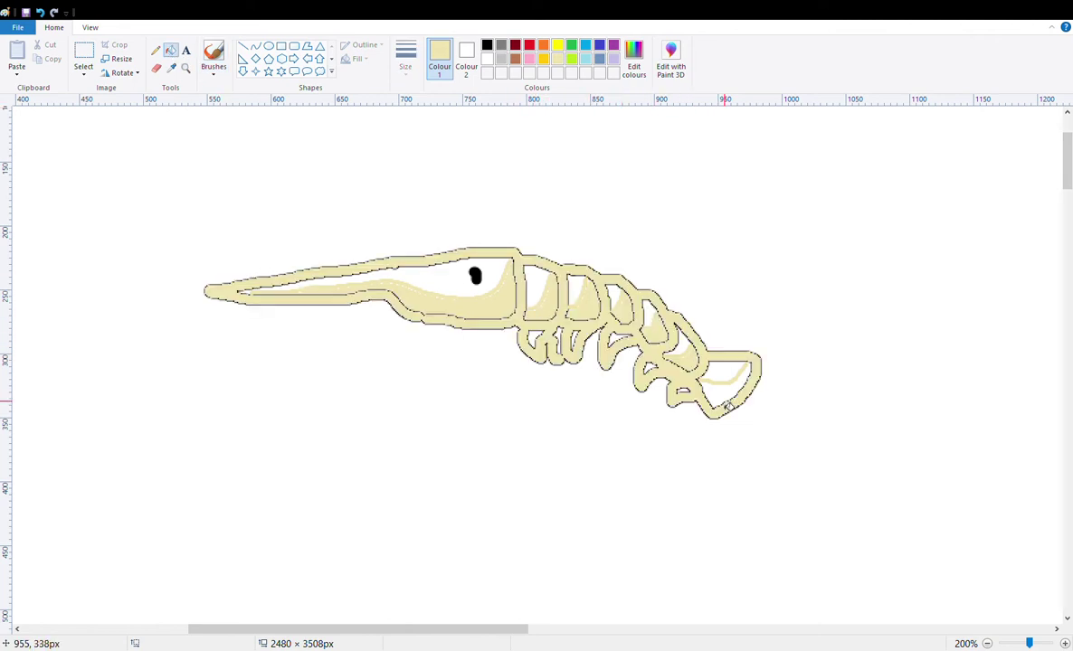
{"action": "left_click", "coordinate": [40, 12]}
{"action": "left_click", "coordinate": [723, 391]}
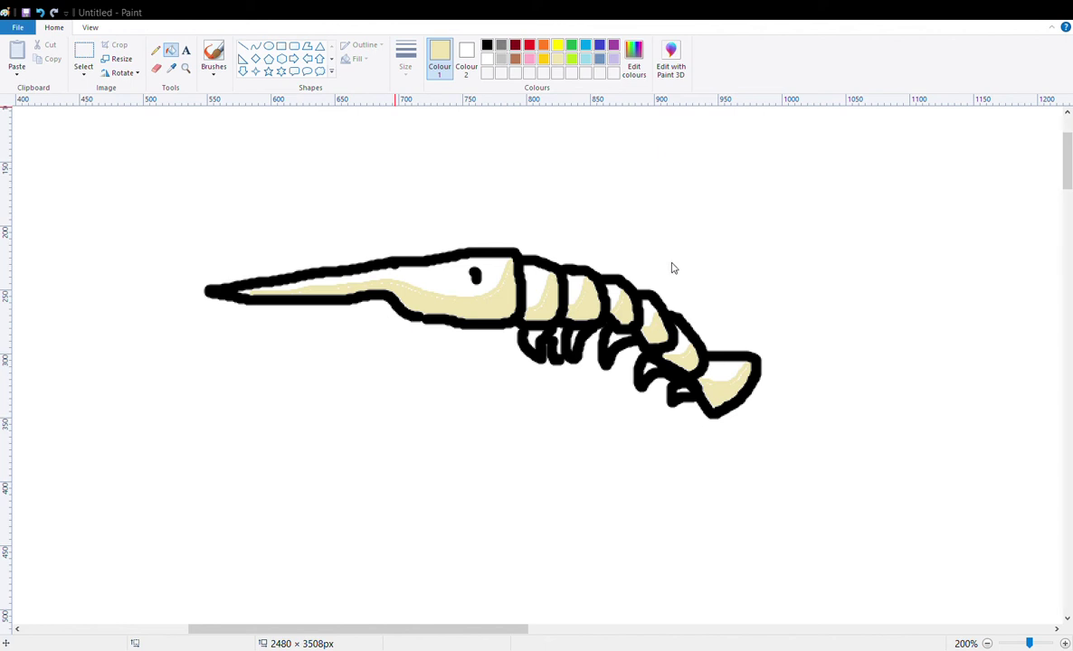
- Fill the remaining white upper areas of the head, body segments and tail with a lighter cream colour
{"action": "left_click", "coordinate": [398, 262]}
{"action": "left_click", "coordinate": [544, 288]}
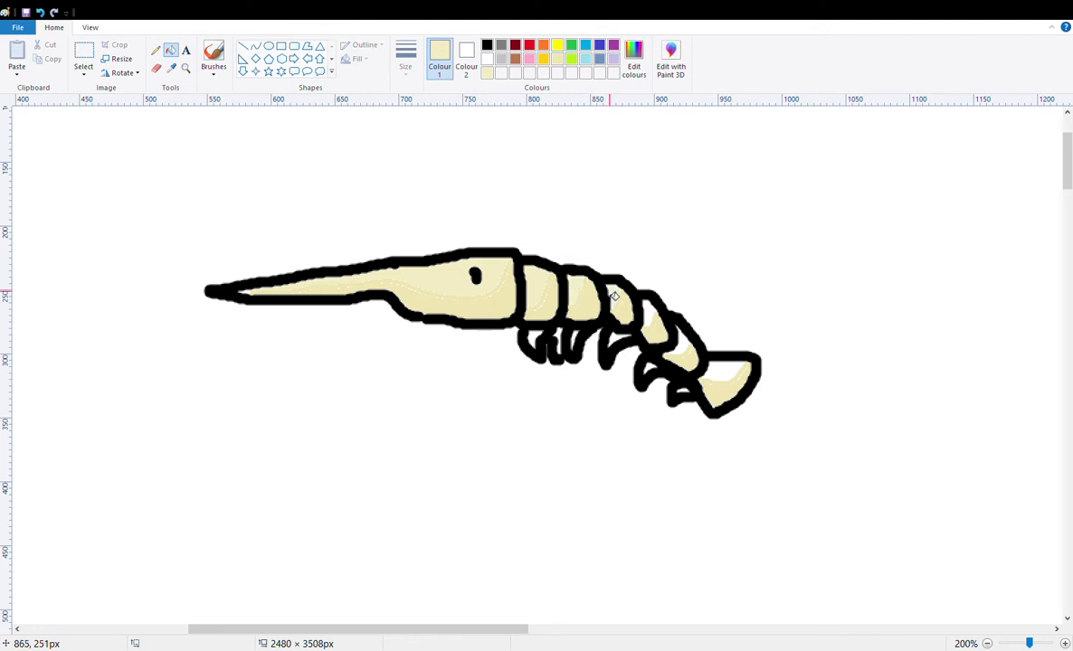
{"action": "left_click", "coordinate": [724, 370]}
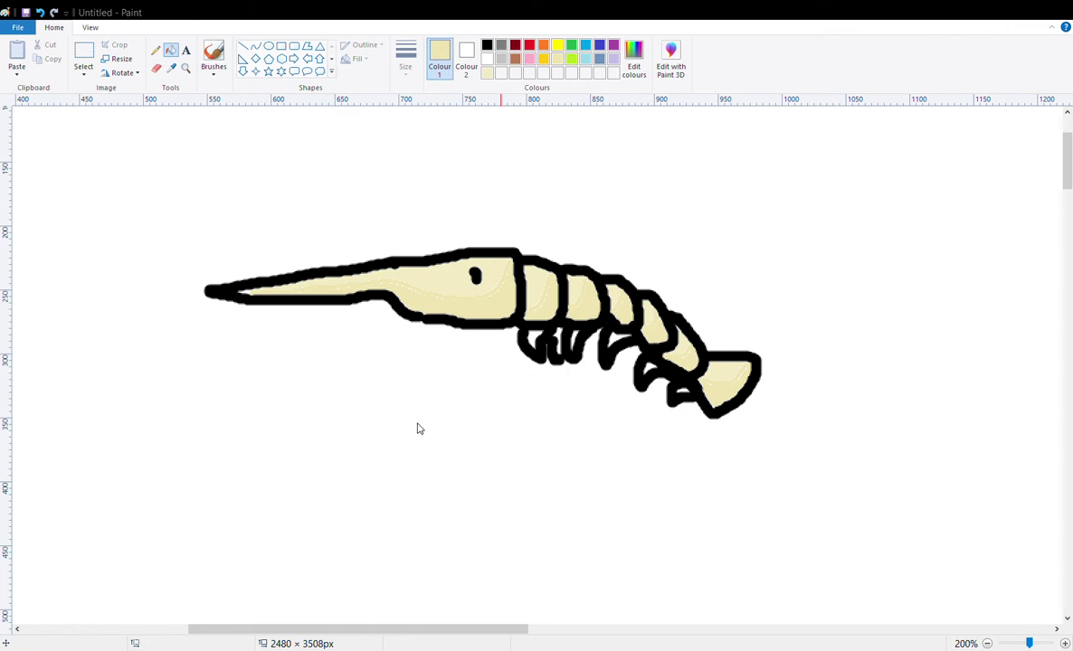
- Add darker yellow shadows along the lower edges of the head, body segments and tail with brush lines and fills
{"action": "left_click", "coordinate": [214, 56]}
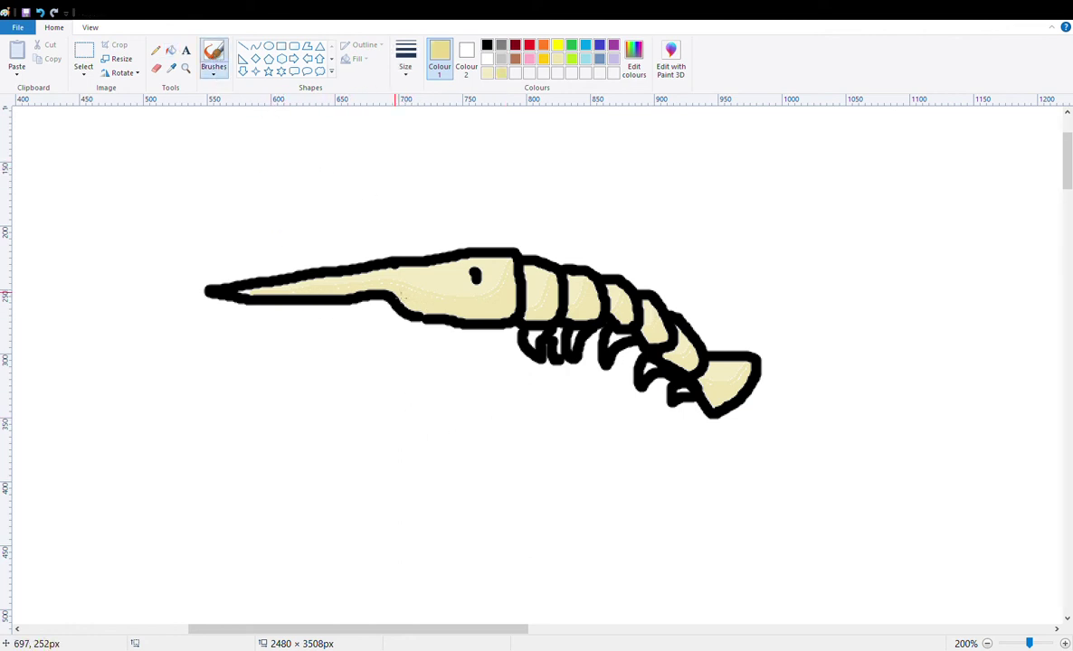
{"action": "left_click_drag", "start_coordinate": [408, 295], "coordinate": [442, 309]}
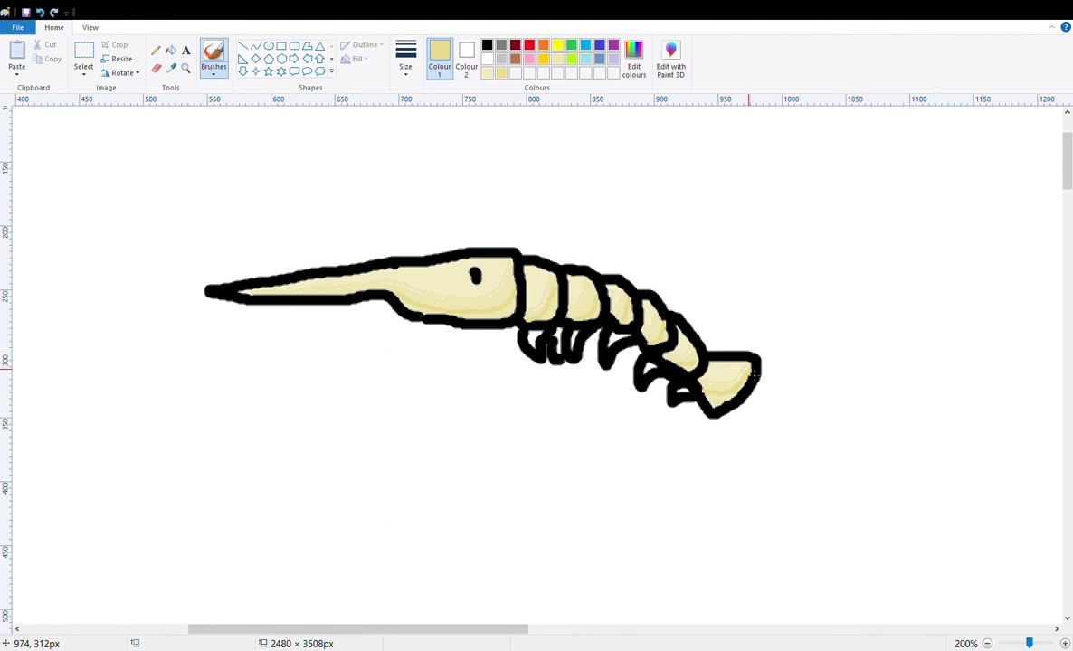
{"action": "left_click", "coordinate": [171, 50]}
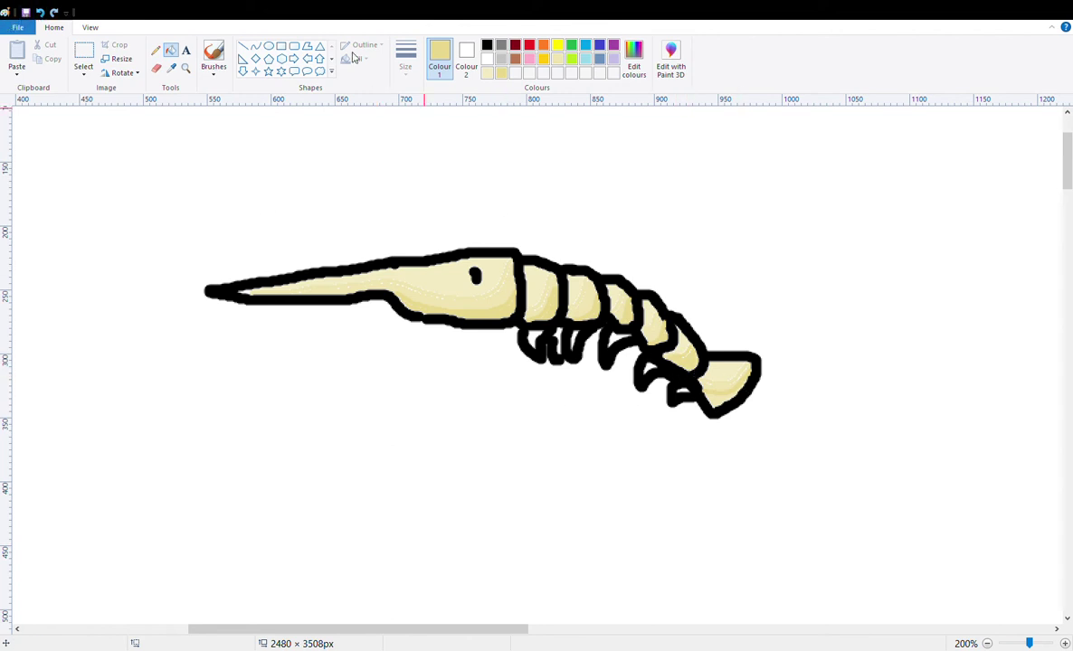
- Colour the insides of the shrimp's small legs with the darker yellow, using the brush and fill
{"action": "left_click", "coordinate": [1066, 643]}
{"action": "mouse_move", "coordinate": [337, 630]}
{"action": "left_mouse_down"}
{"action": "mouse_move", "coordinate": [420, 638]}
{"action": "mouse_move", "coordinate": [410, 638]}
{"action": "left_mouse_up"}
{"action": "left_click", "coordinate": [211, 55]}
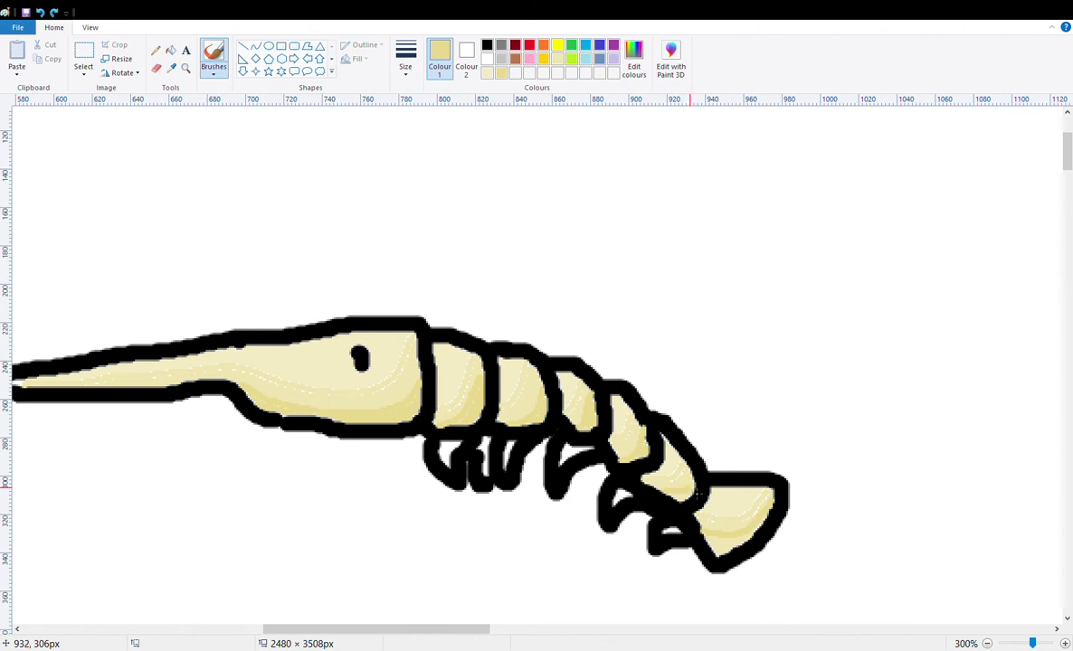
{"action": "left_click", "coordinate": [174, 52]}
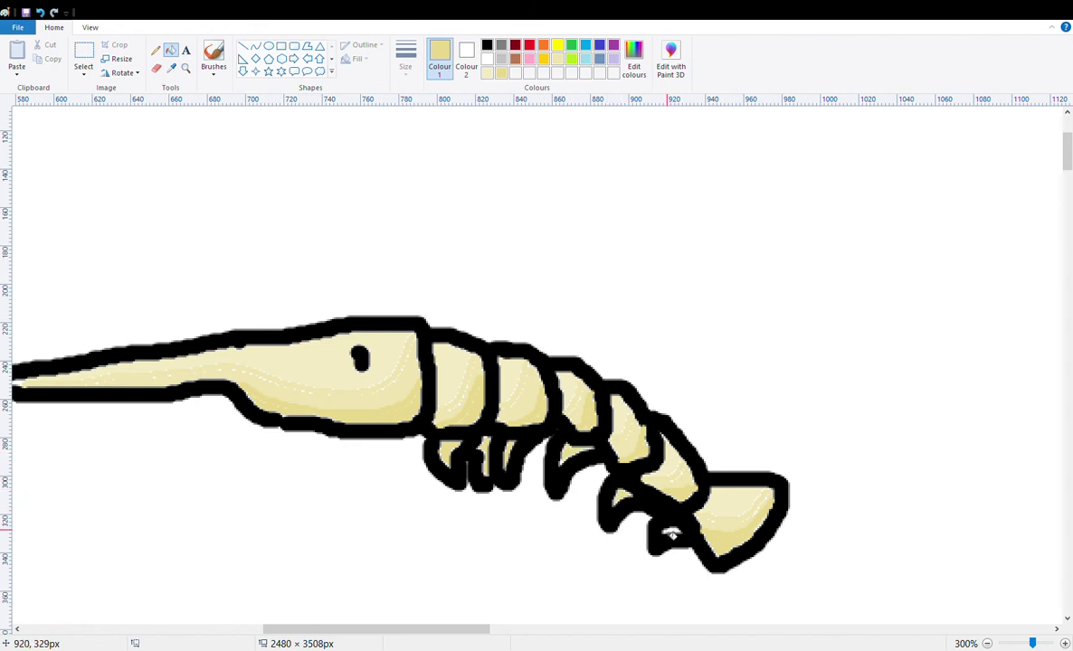
- Fill the white background around the shrimp with a light turquoise colour
{"action": "left_click", "coordinate": [987, 644]}
{"action": "left_click", "coordinate": [986, 643]}
{"action": "left_click", "coordinate": [470, 616]}
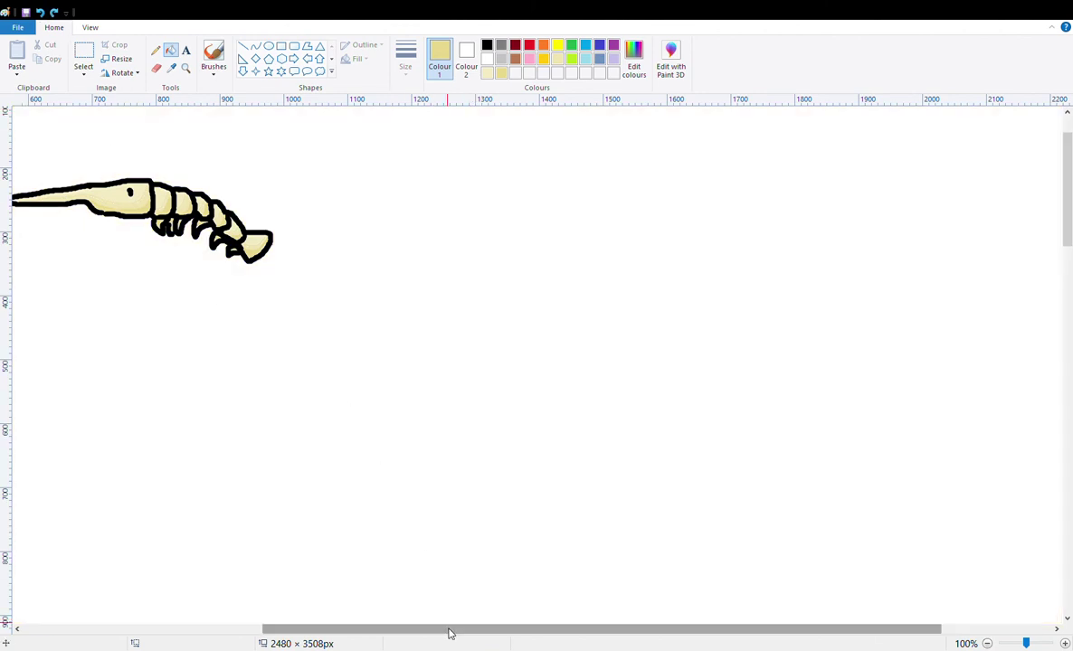
{"action": "scroll", "coordinate": [451, 624], "scroll_direction": "left", "scroll_amount": 6}
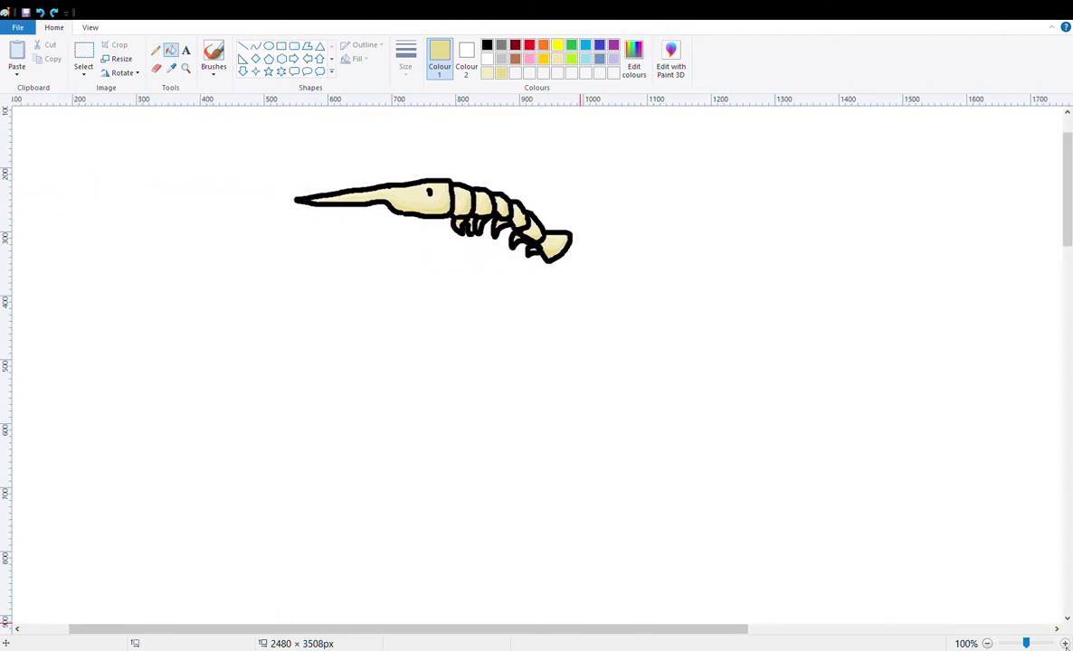
{"action": "scroll", "coordinate": [990, 639], "scroll_direction": "up", "scroll_amount": 1}
{"action": "left_click_drag", "start_coordinate": [332, 634], "coordinate": [438, 646]}
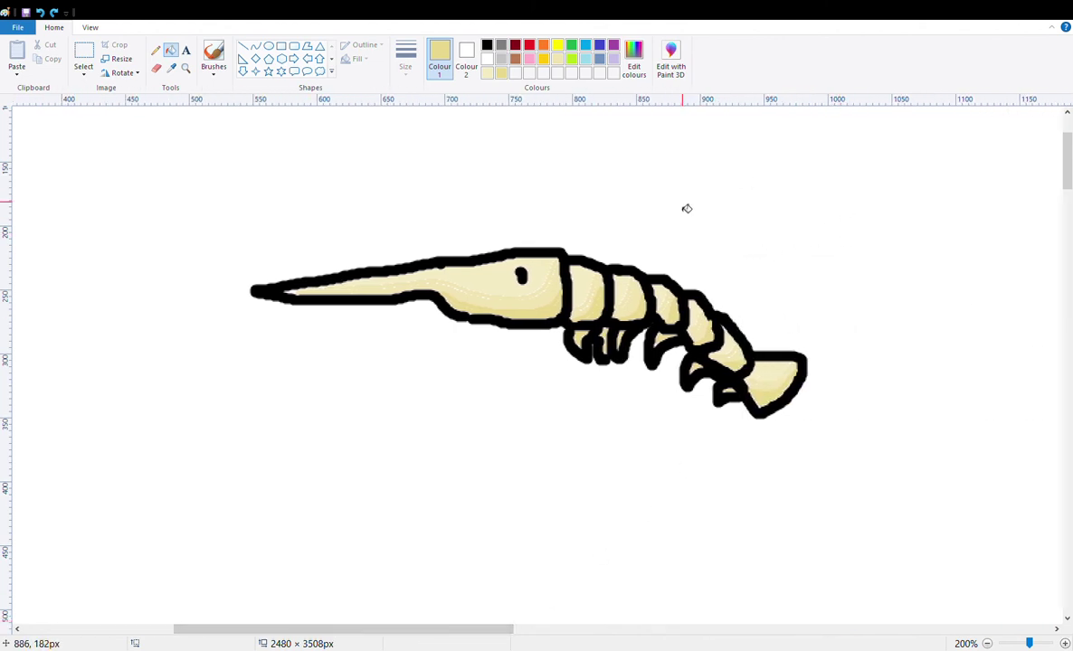
{"action": "left_click", "coordinate": [587, 60]}
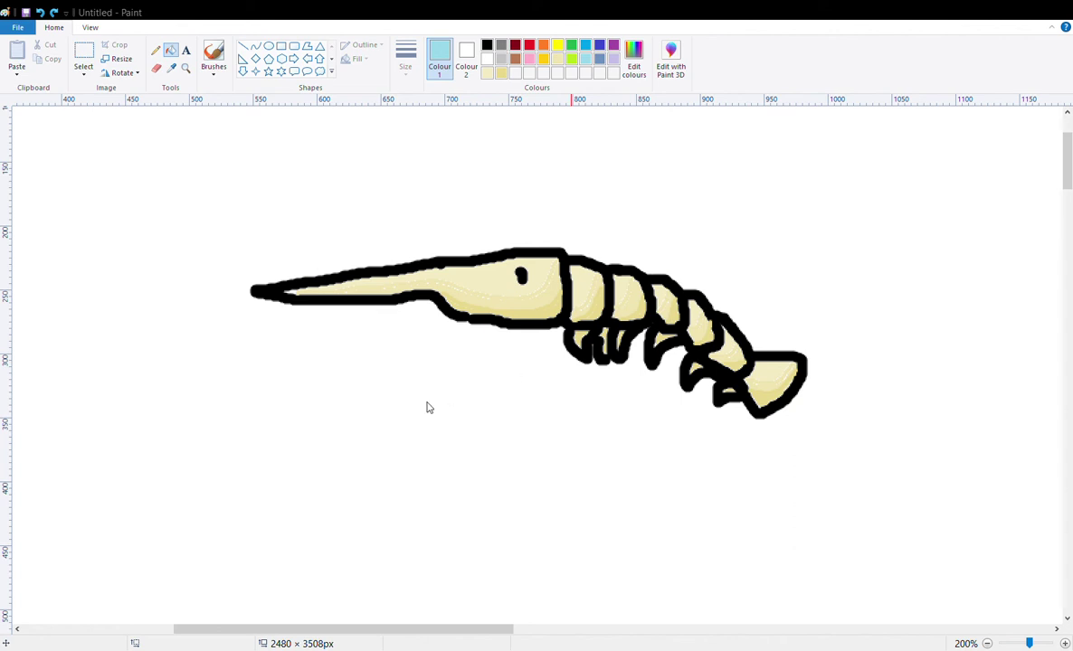
{"action": "left_click", "coordinate": [282, 167]}
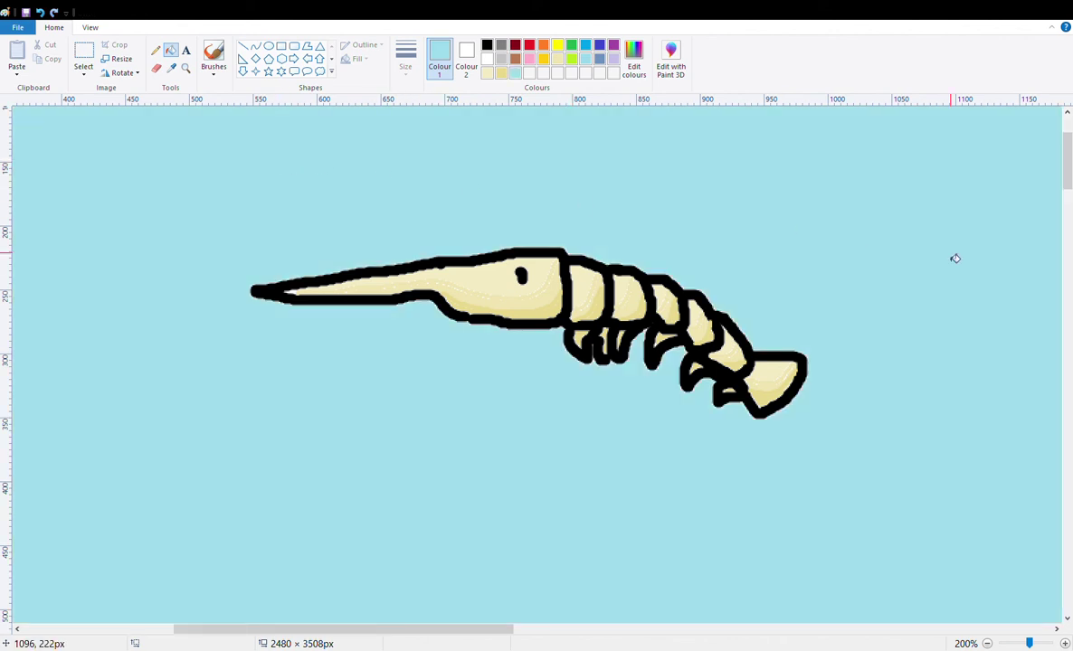